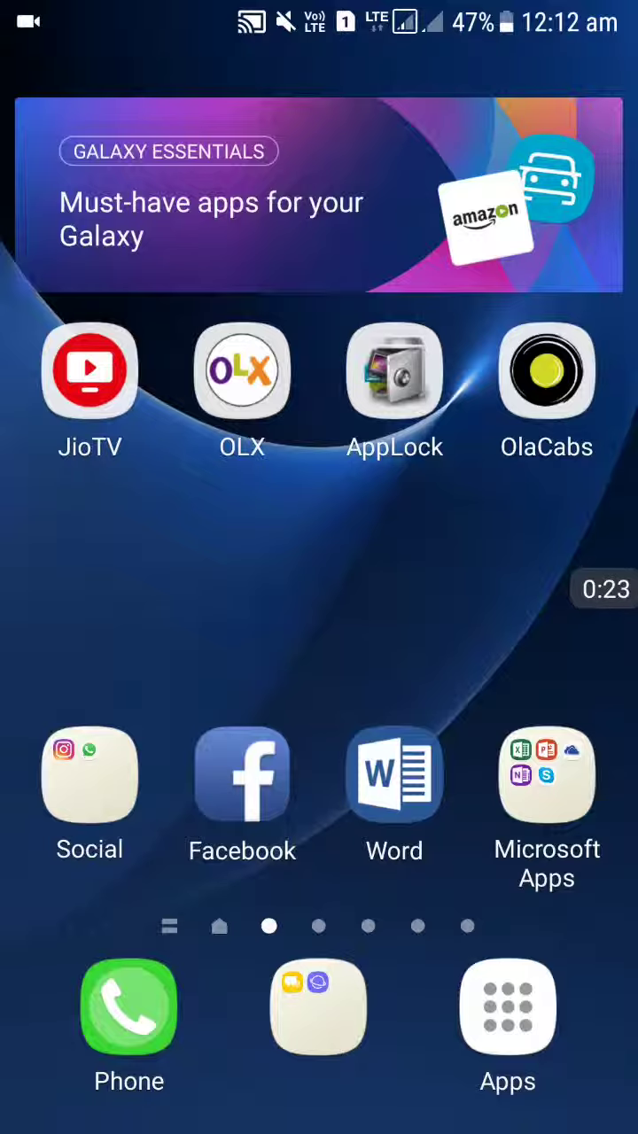
Launch the Google app from the Google folder in the app drawer
click(507, 1010)
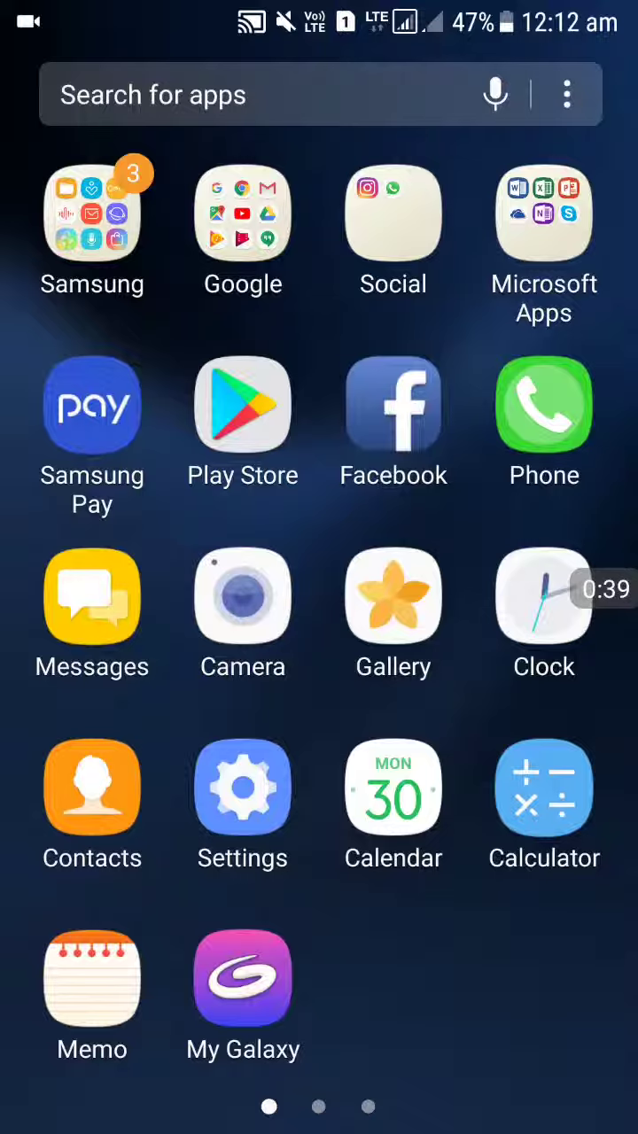
click(242, 213)
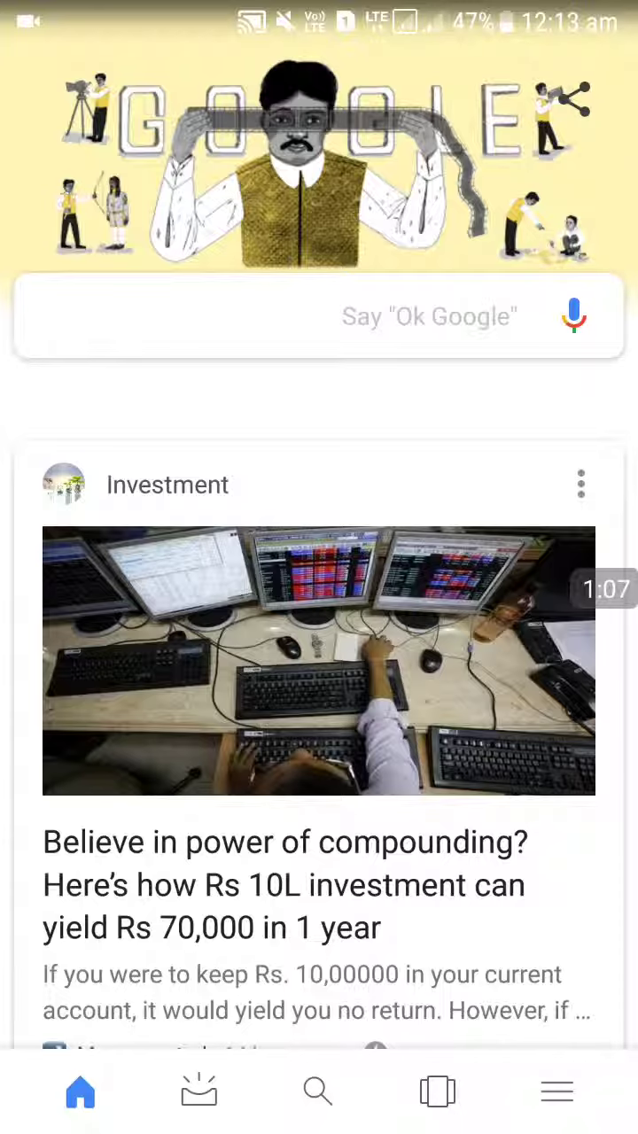
Go from the Google app's account menu to Manage Accounts in phone Settings
click(556, 1091)
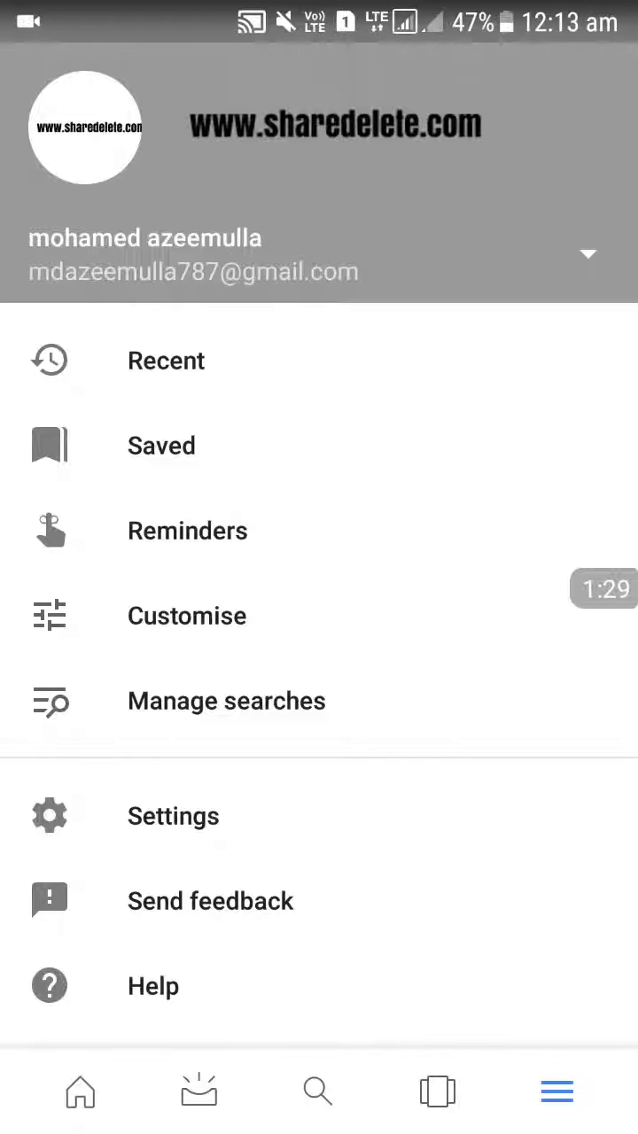
click(587, 254)
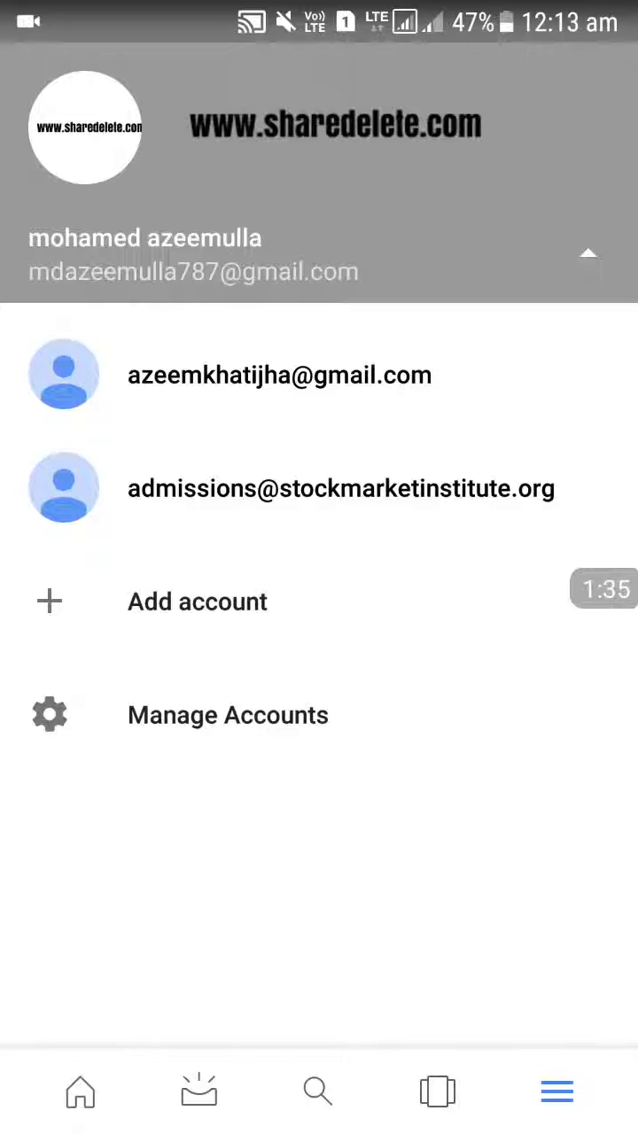
click(228, 715)
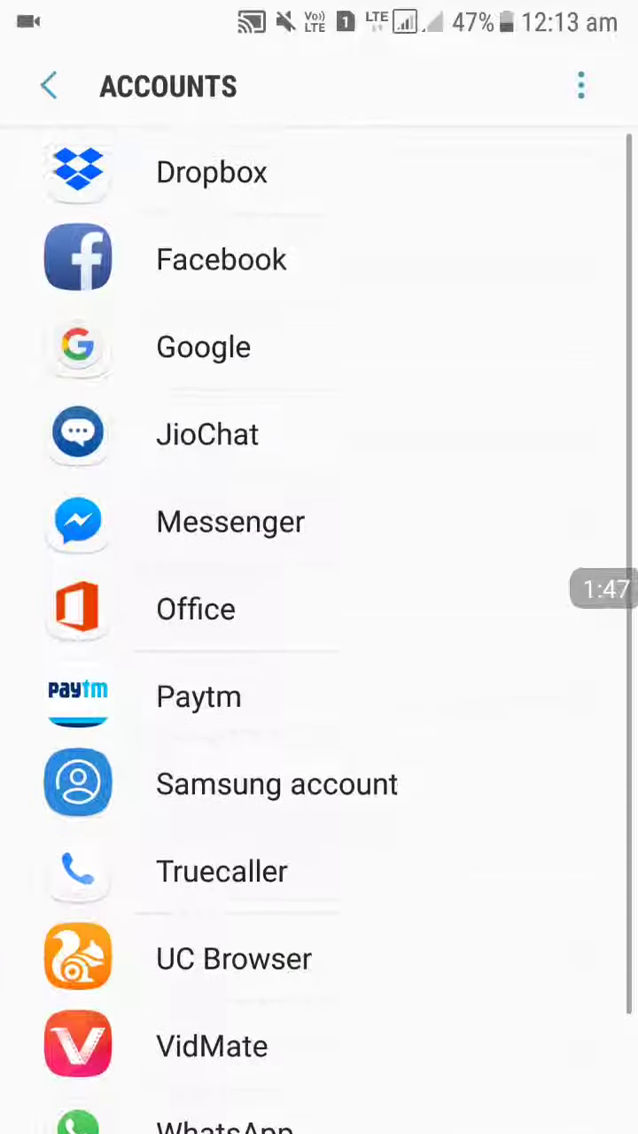
Open Google under Accounts and show the third Google account's sync settings
click(203, 346)
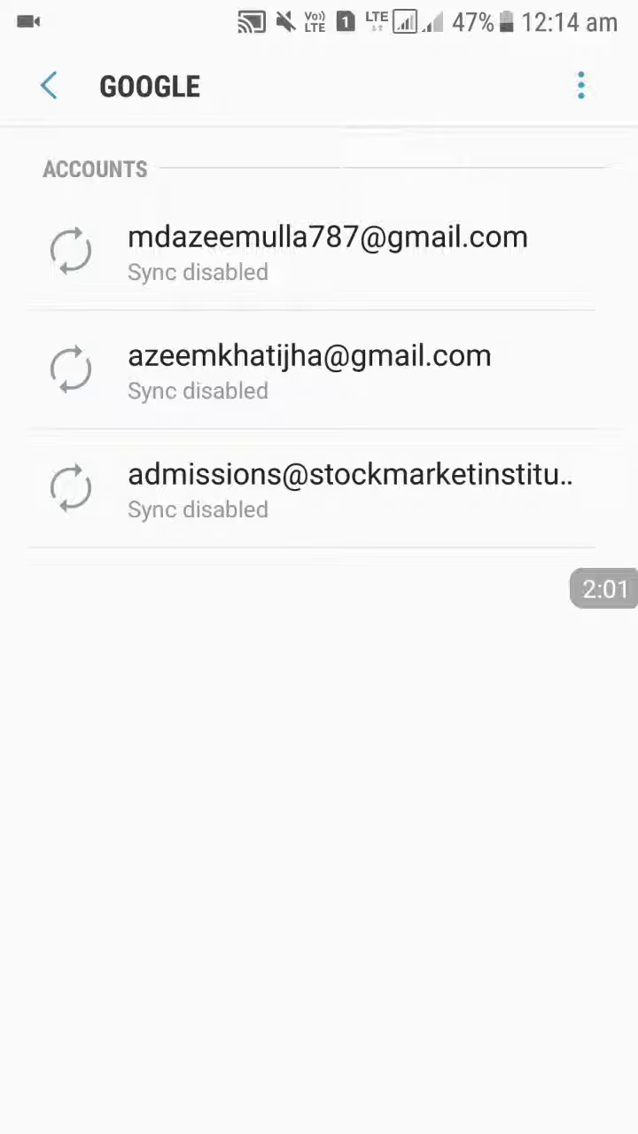
click(580, 86)
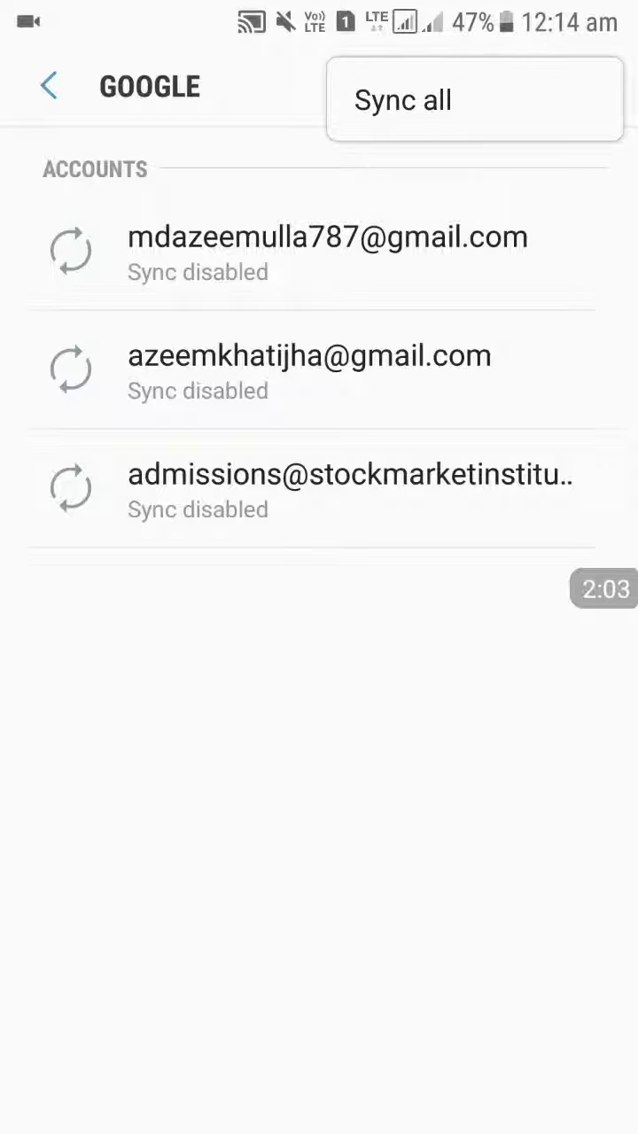
click(403, 100)
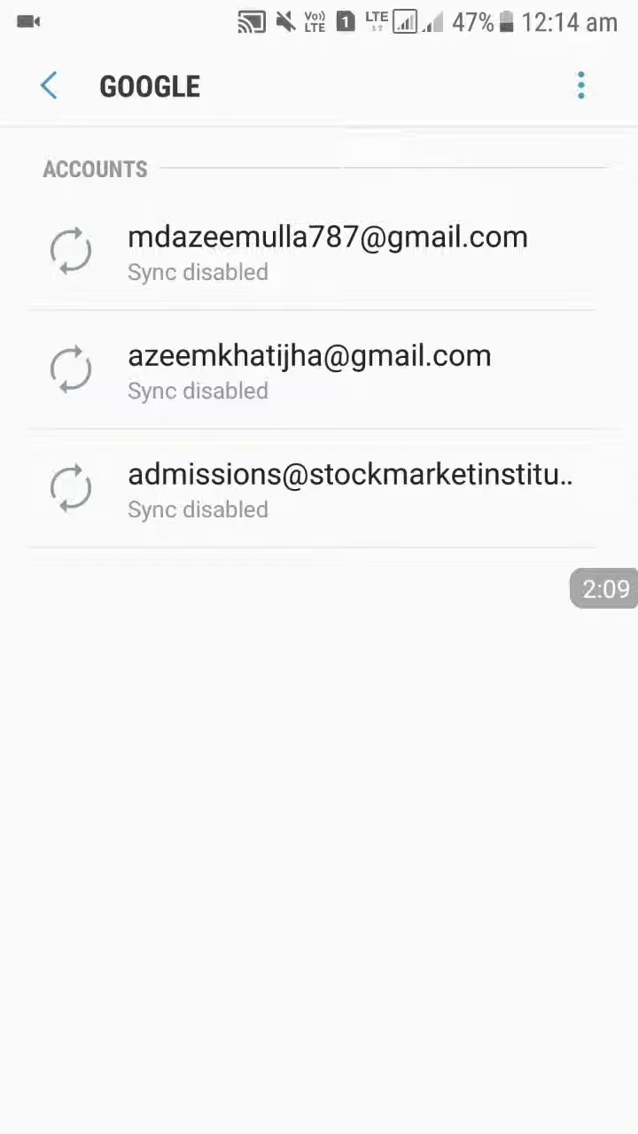
click(265, 488)
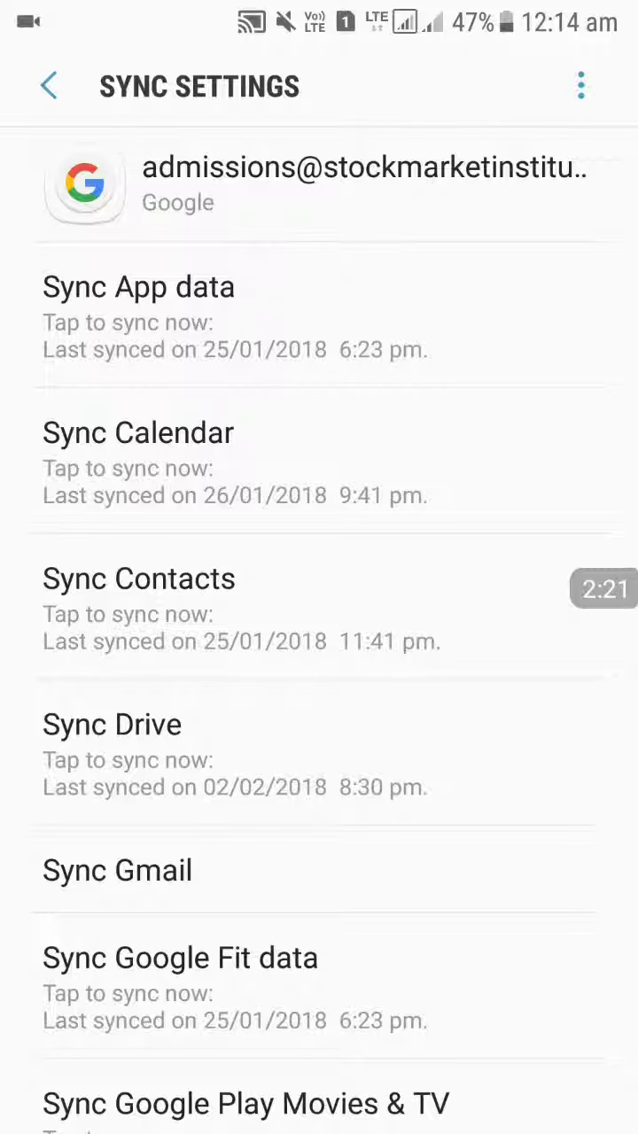
Bring up the Remove account warning for this Google account, then cancel it
click(581, 85)
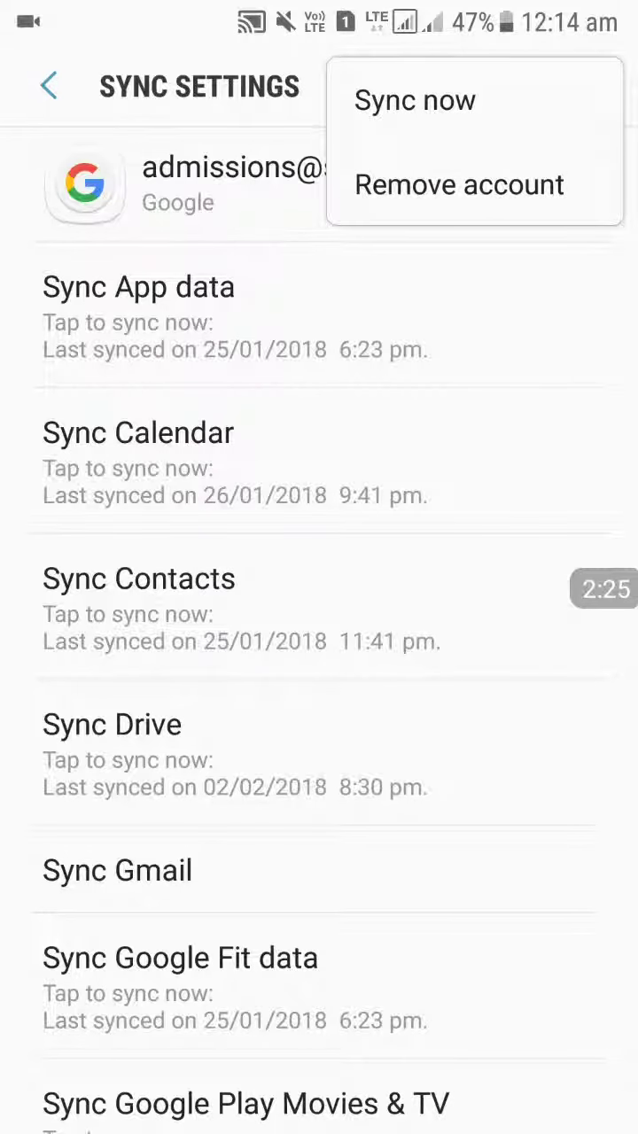
click(458, 185)
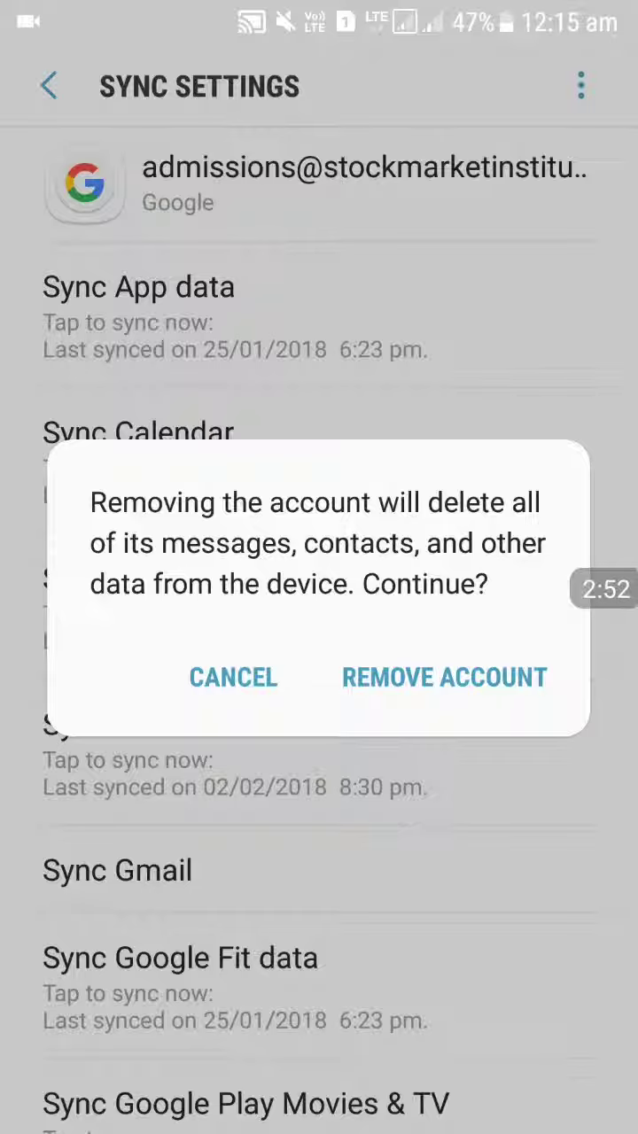
key(Escape)
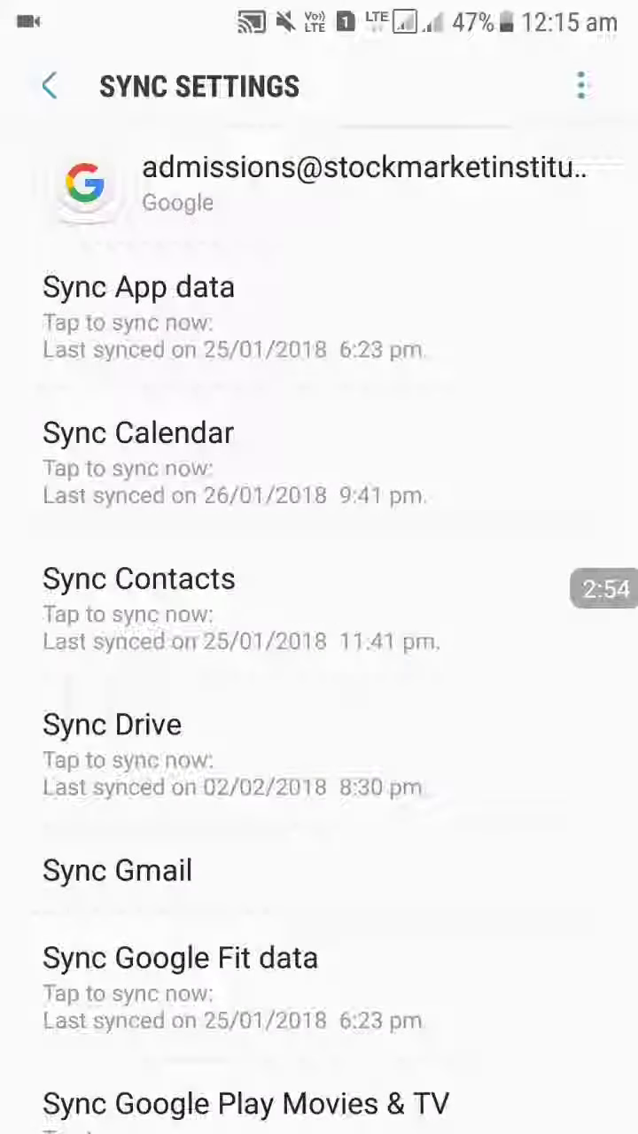
Back out of the Accounts pages and swipe the Settings app away in Recents
click(49, 85)
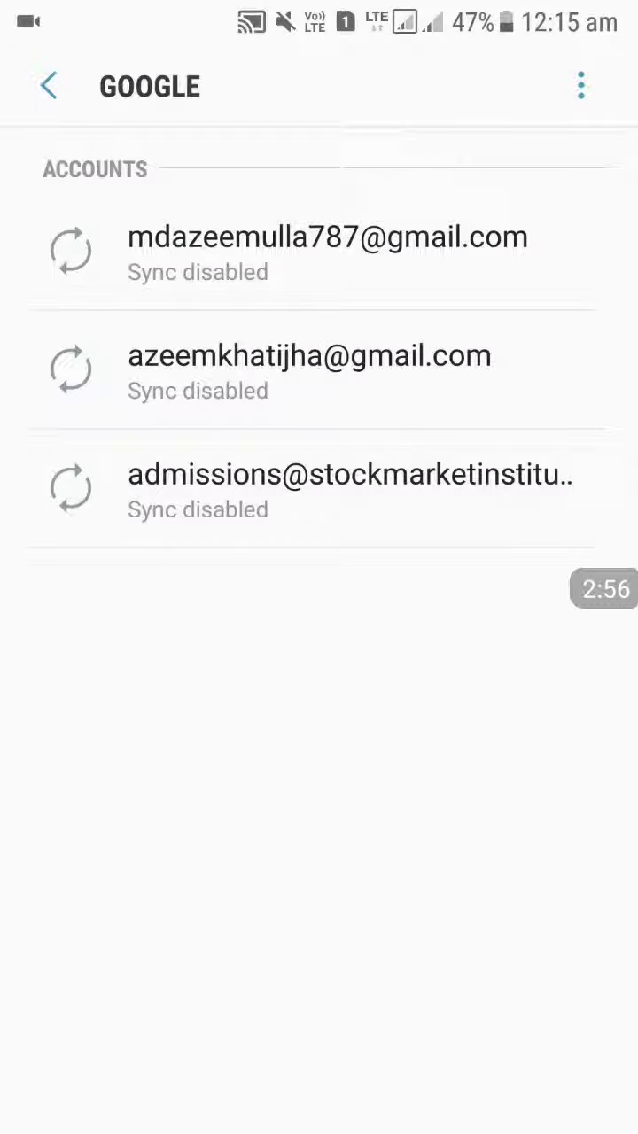
click(49, 85)
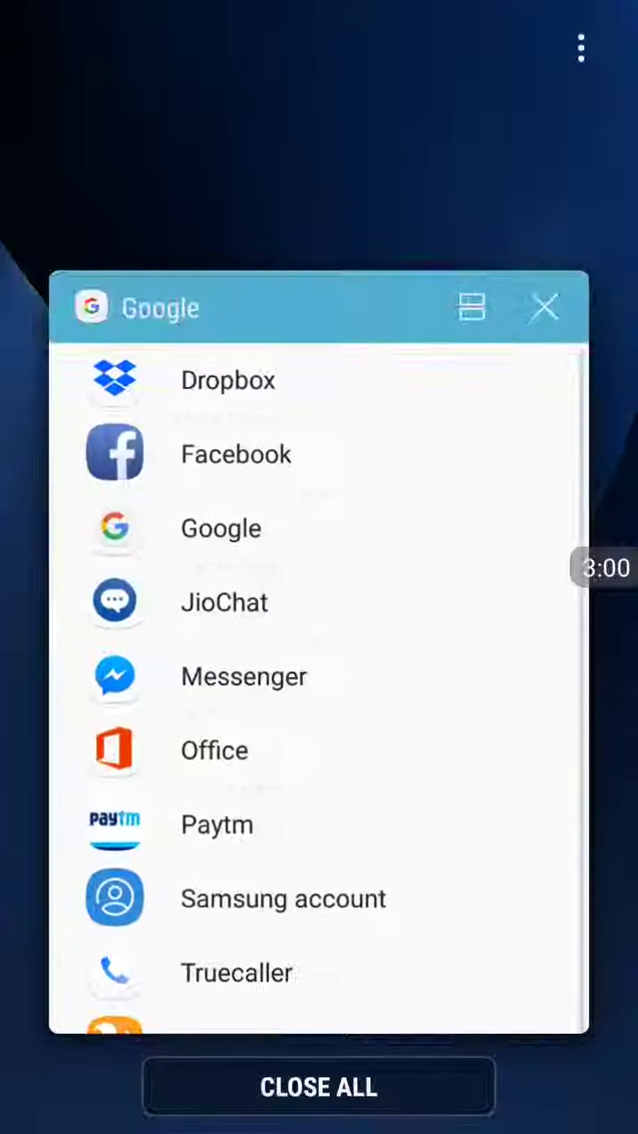
drag(319, 620, 620, 620)
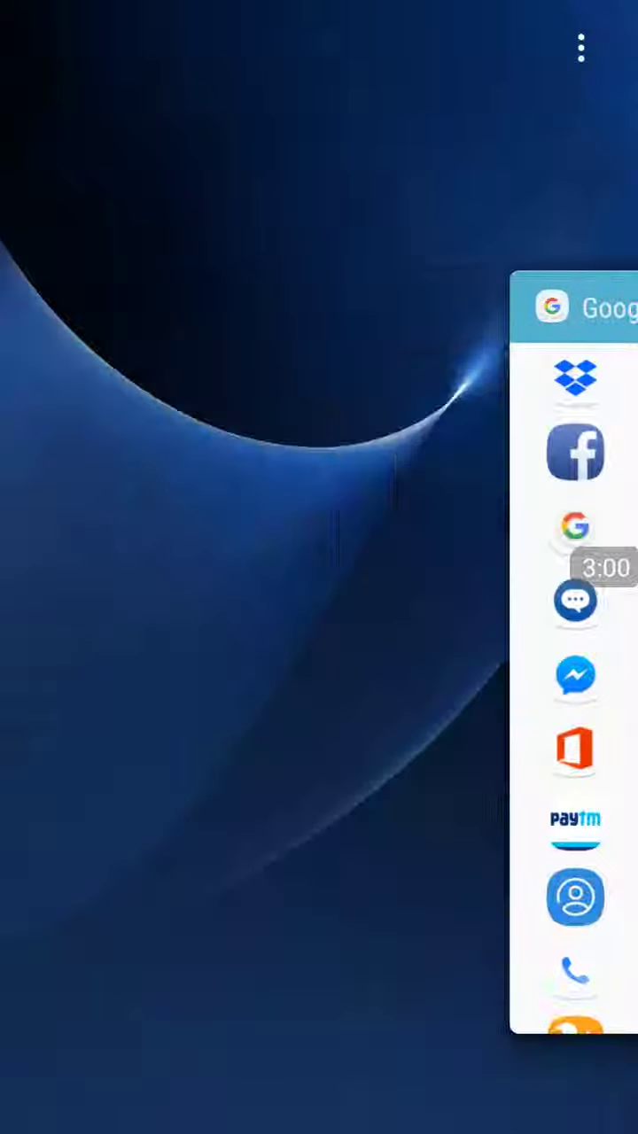